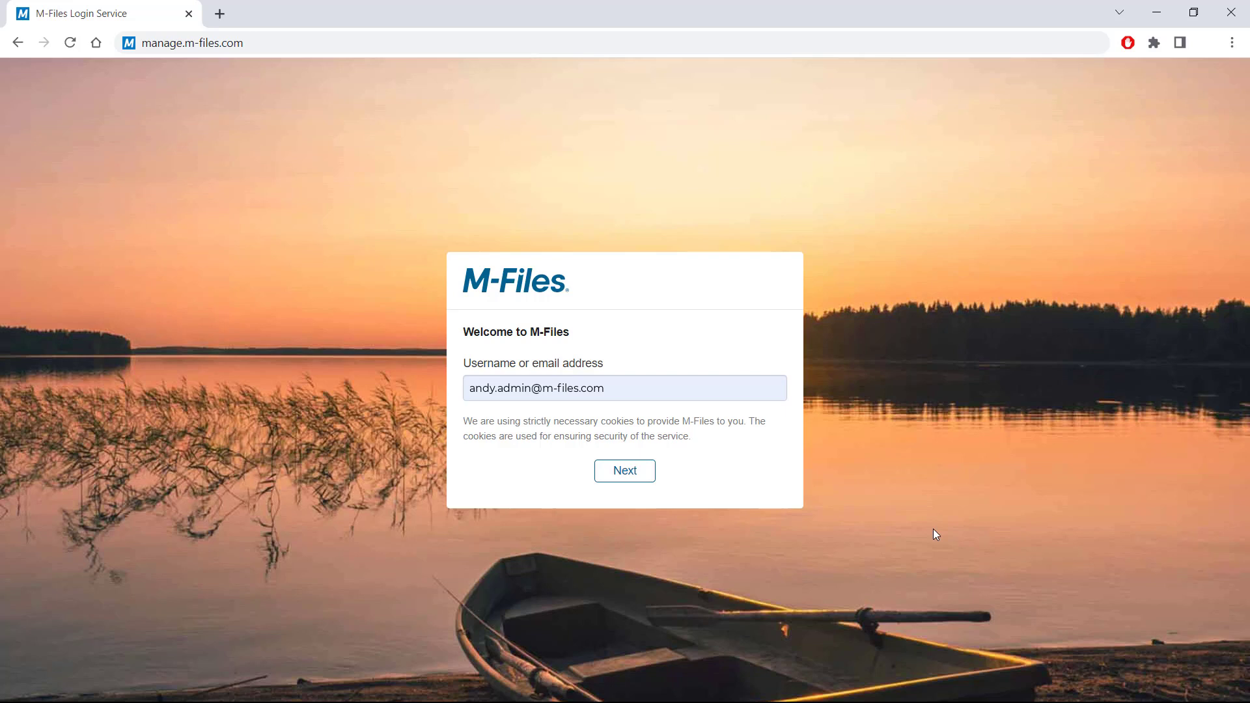
Finish signing in to view the Home page's licenses, three vaults and security contacts
{"action": "left_click", "coordinate": [633, 478]}
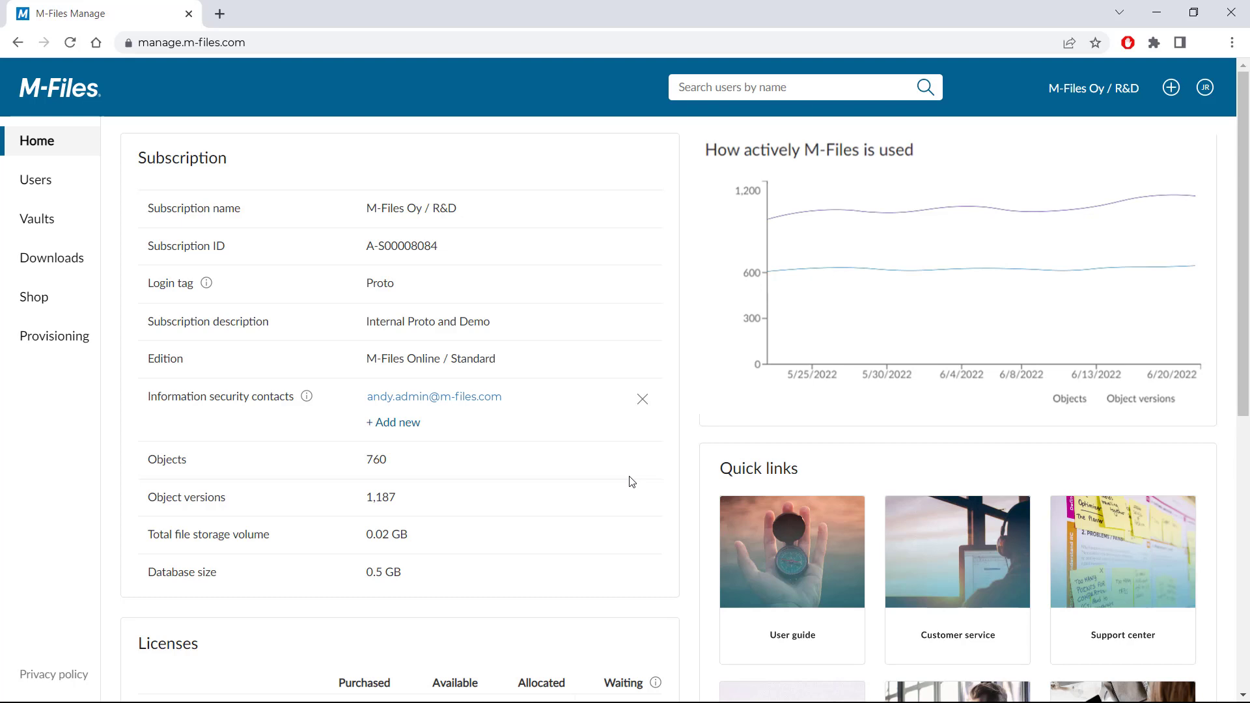
{"action": "scroll", "coordinate": [631, 481], "scroll_direction": "down", "scroll_amount": 5}
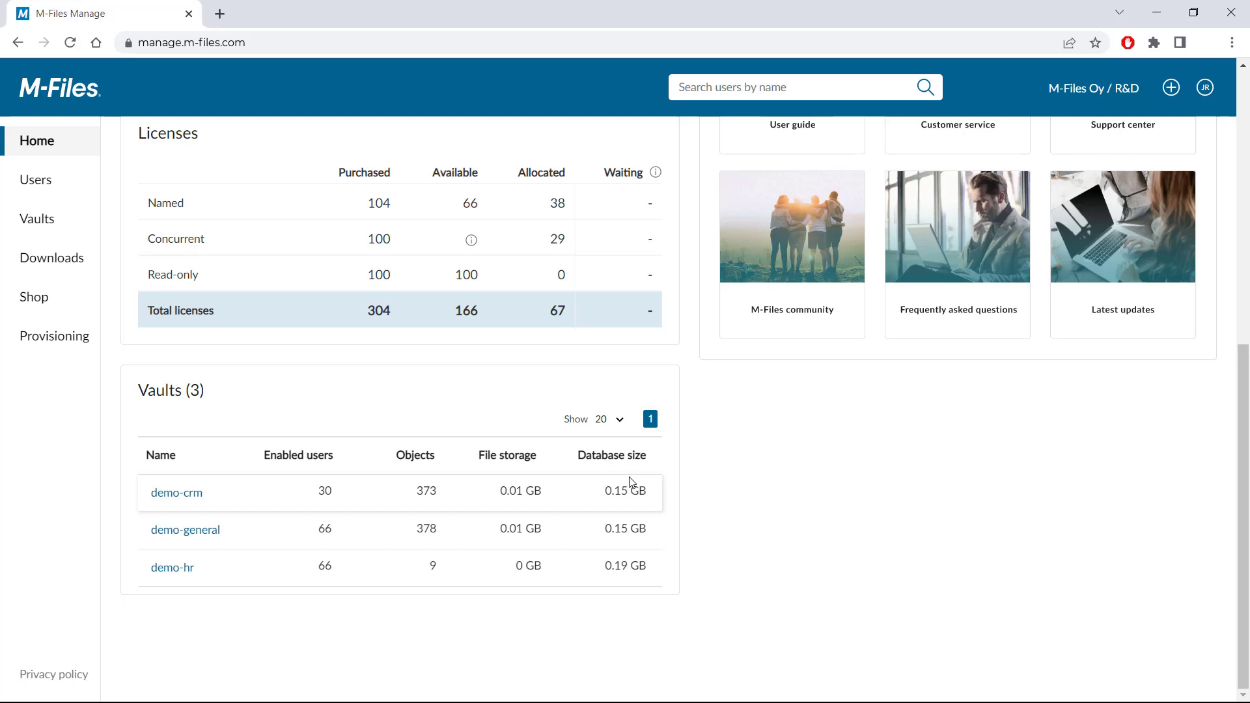
{"action": "scroll", "coordinate": [630, 482], "scroll_direction": "up", "scroll_amount": 5}
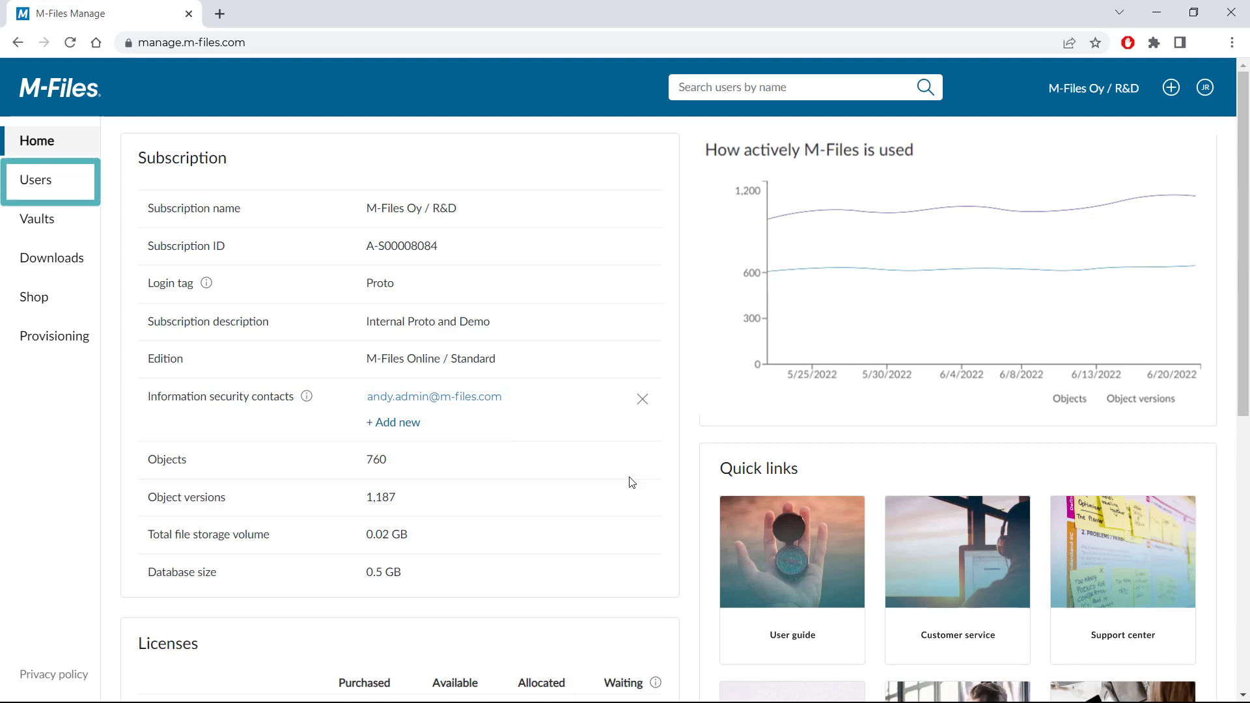
Review the Users list and open the first user's Access Admin details
{"action": "left_click", "coordinate": [46, 184]}
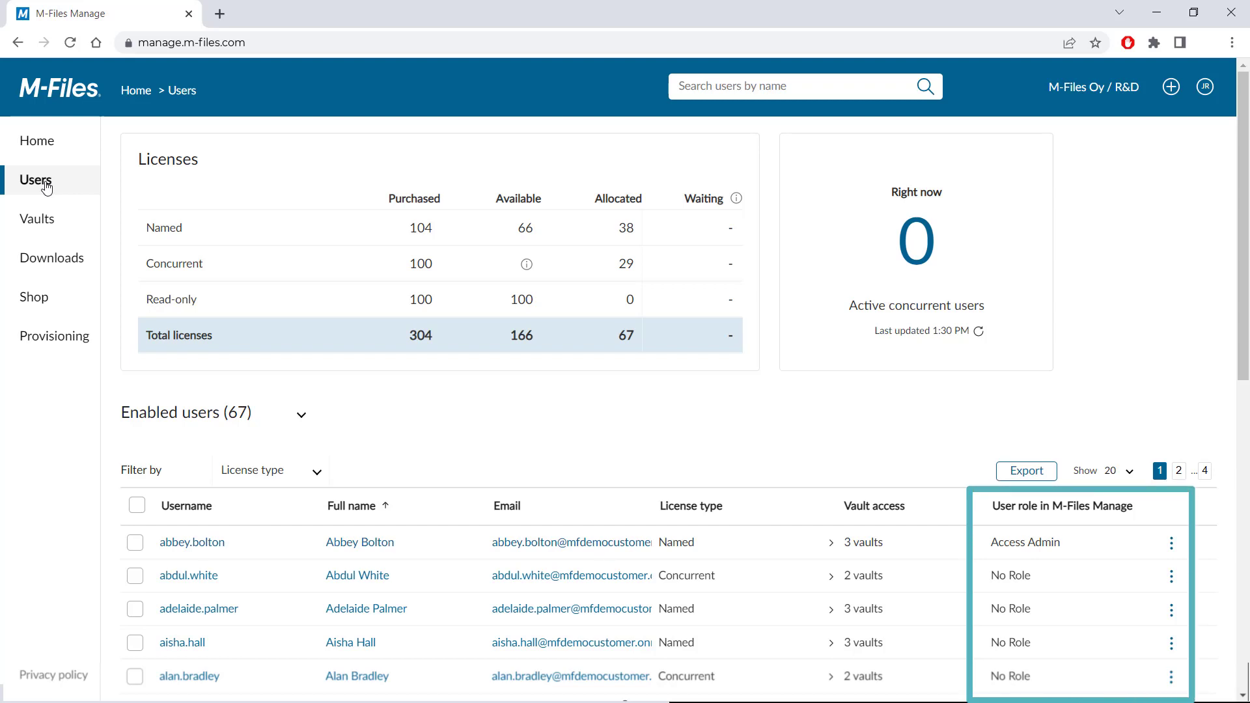
{"action": "left_click", "coordinate": [214, 549]}
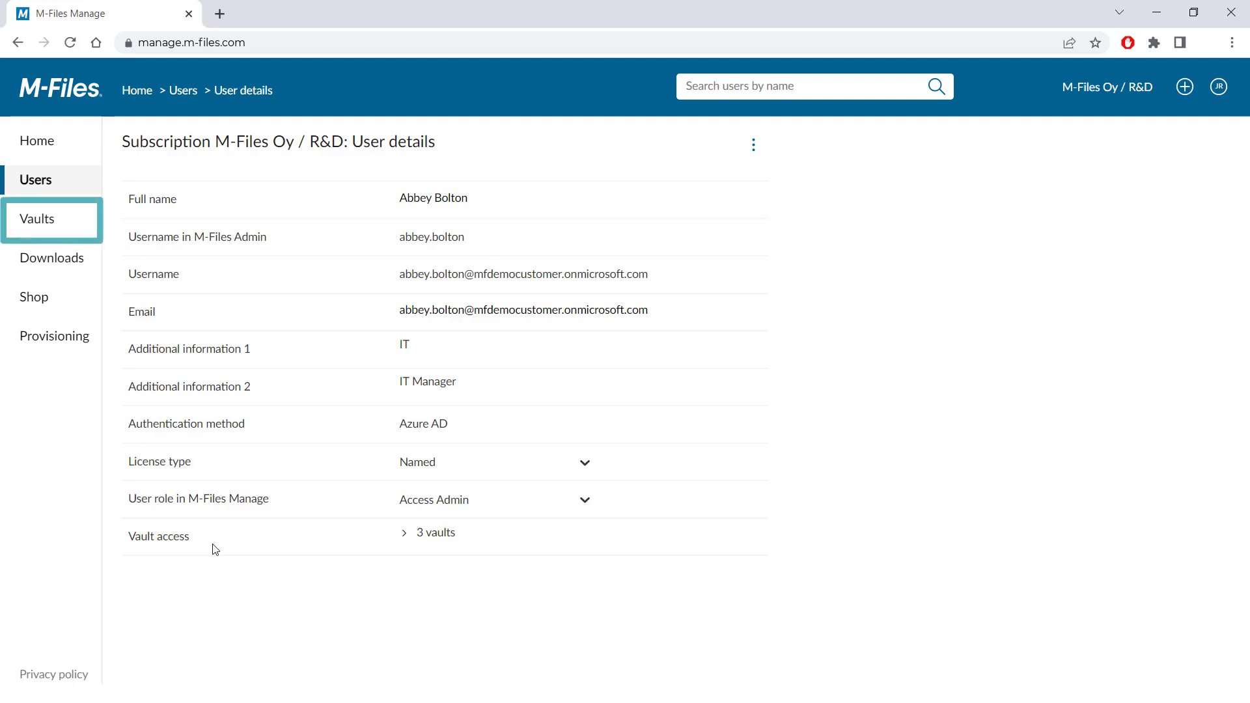
Open the demo-general vault's details from the Vaults list
{"action": "left_click", "coordinate": [37, 219]}
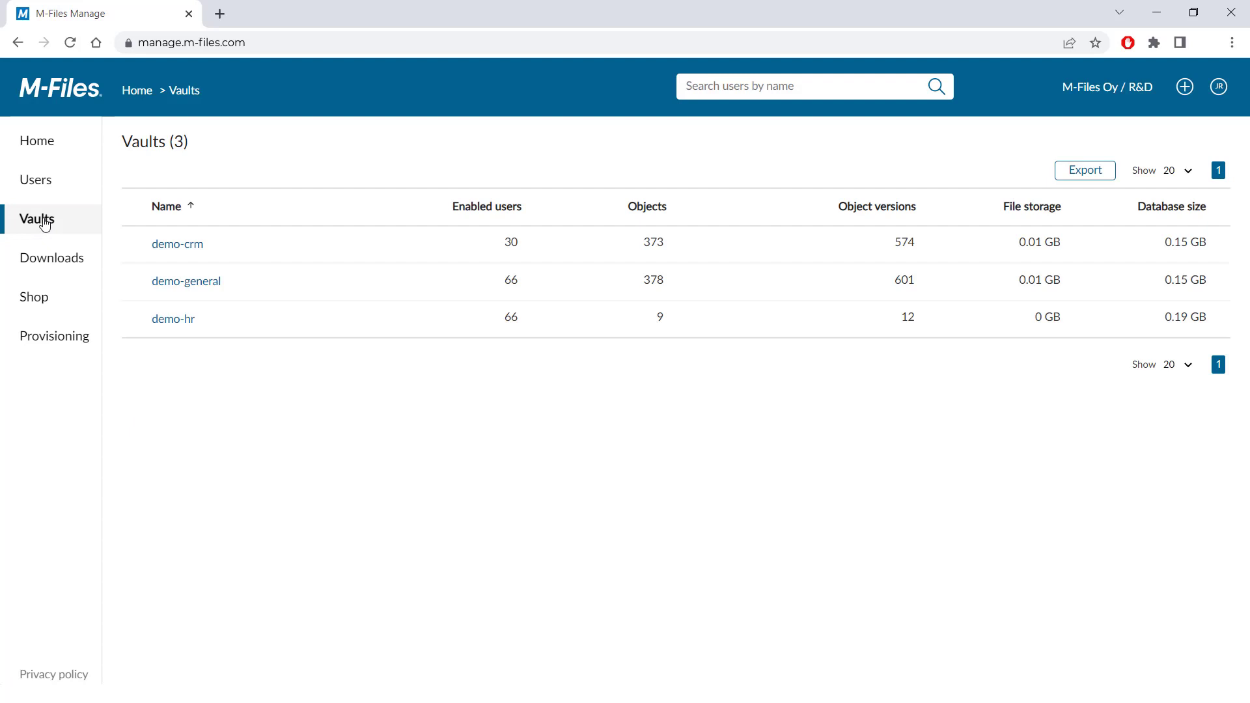
{"action": "left_click", "coordinate": [184, 281]}
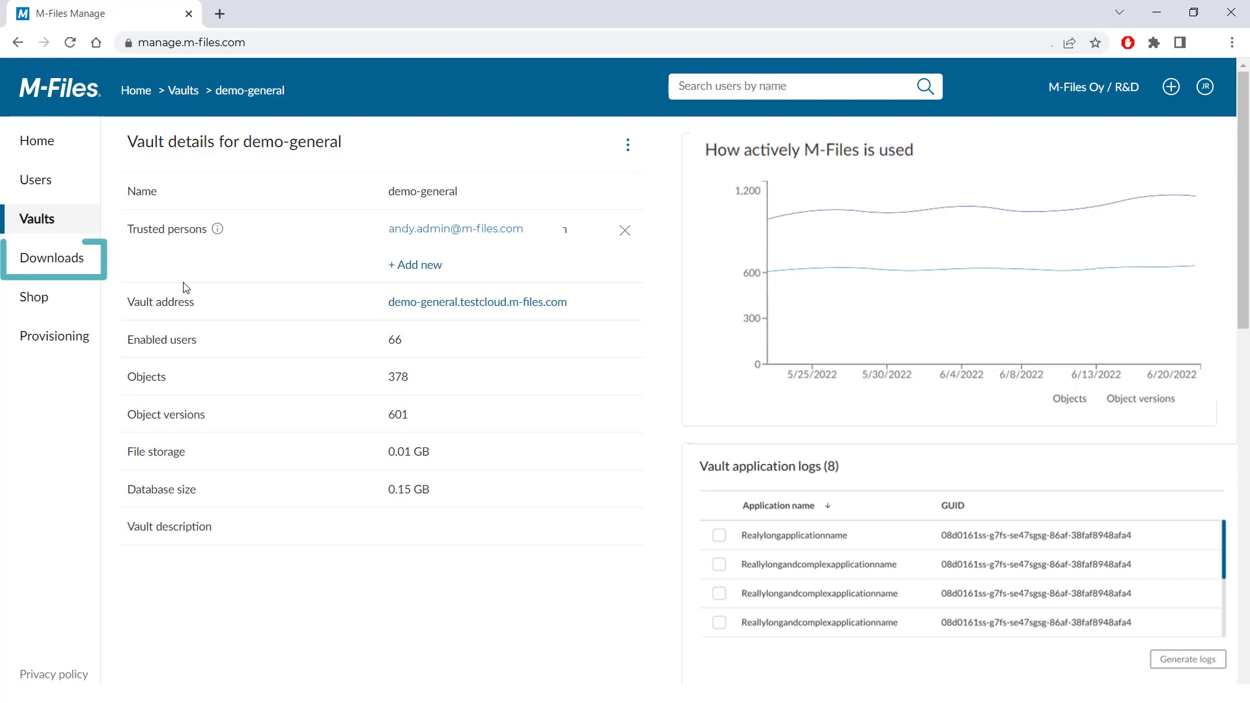
Configure the M-Files Admin & Desktop download in English with all vault connections
{"action": "left_click", "coordinate": [56, 260]}
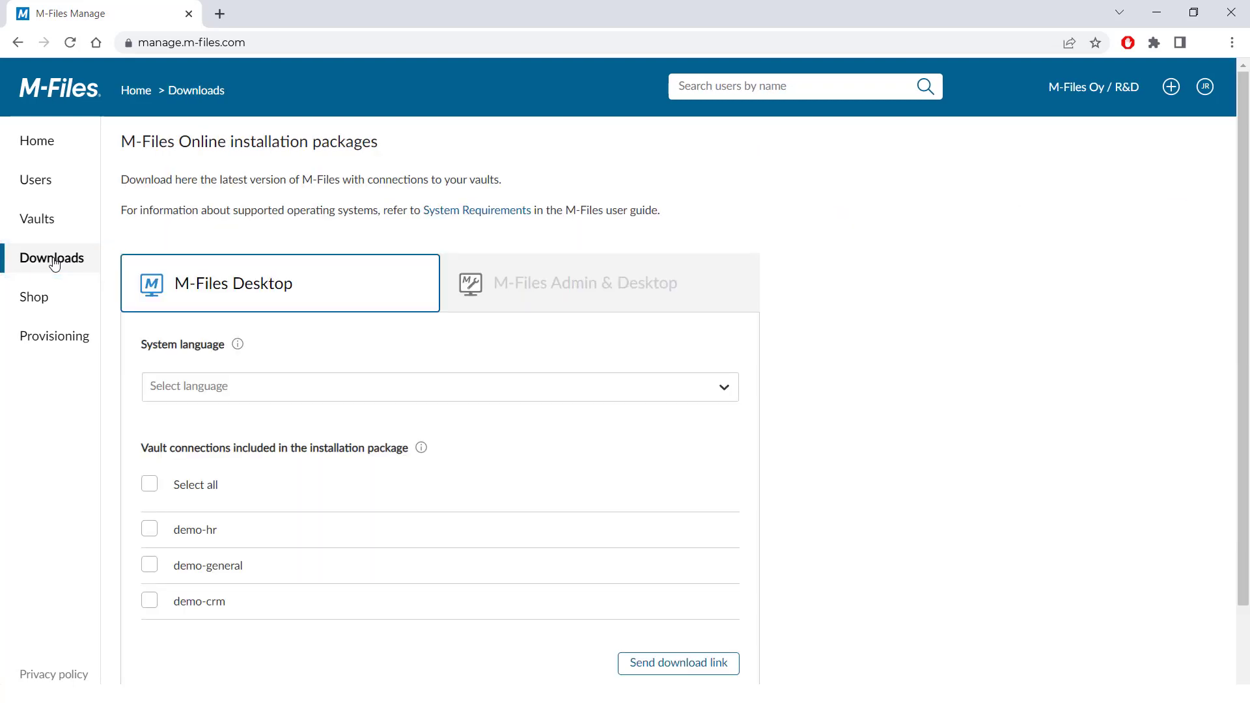
{"action": "left_click", "coordinate": [631, 294]}
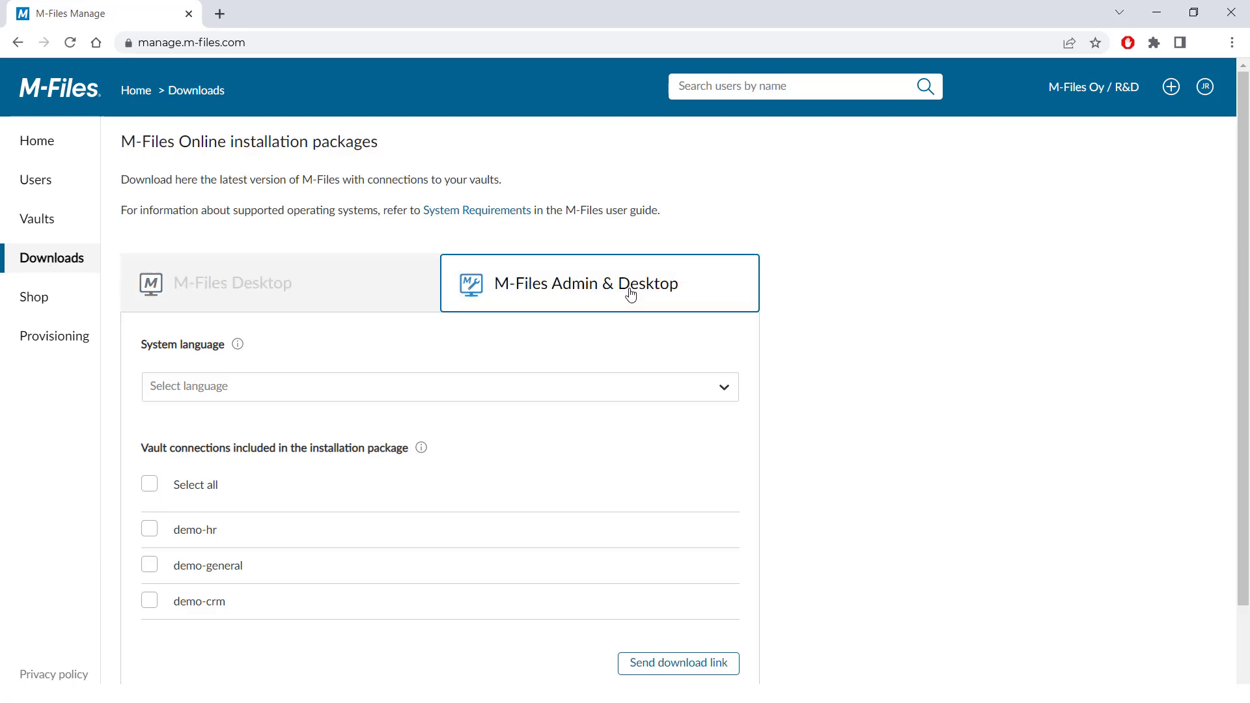
{"action": "left_click", "coordinate": [724, 388]}
{"action": "type", "text": "eng"}
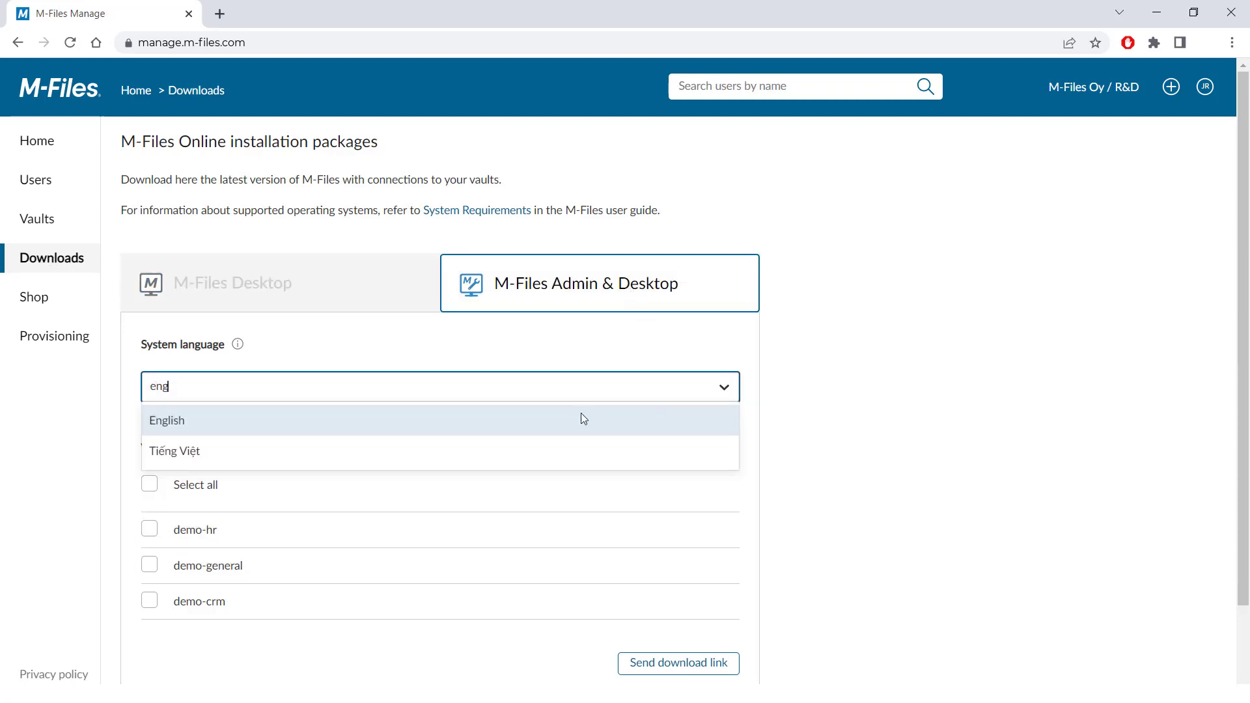
{"action": "left_click", "coordinate": [581, 420]}
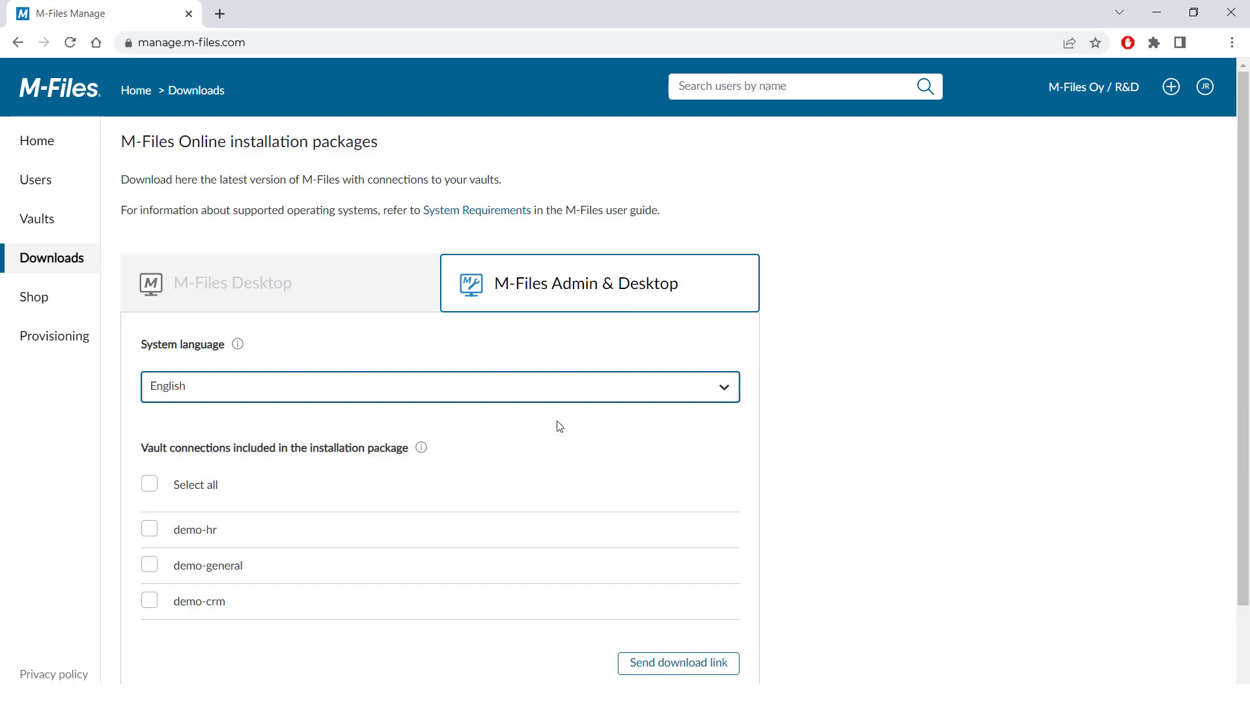
{"action": "left_click", "coordinate": [150, 484]}
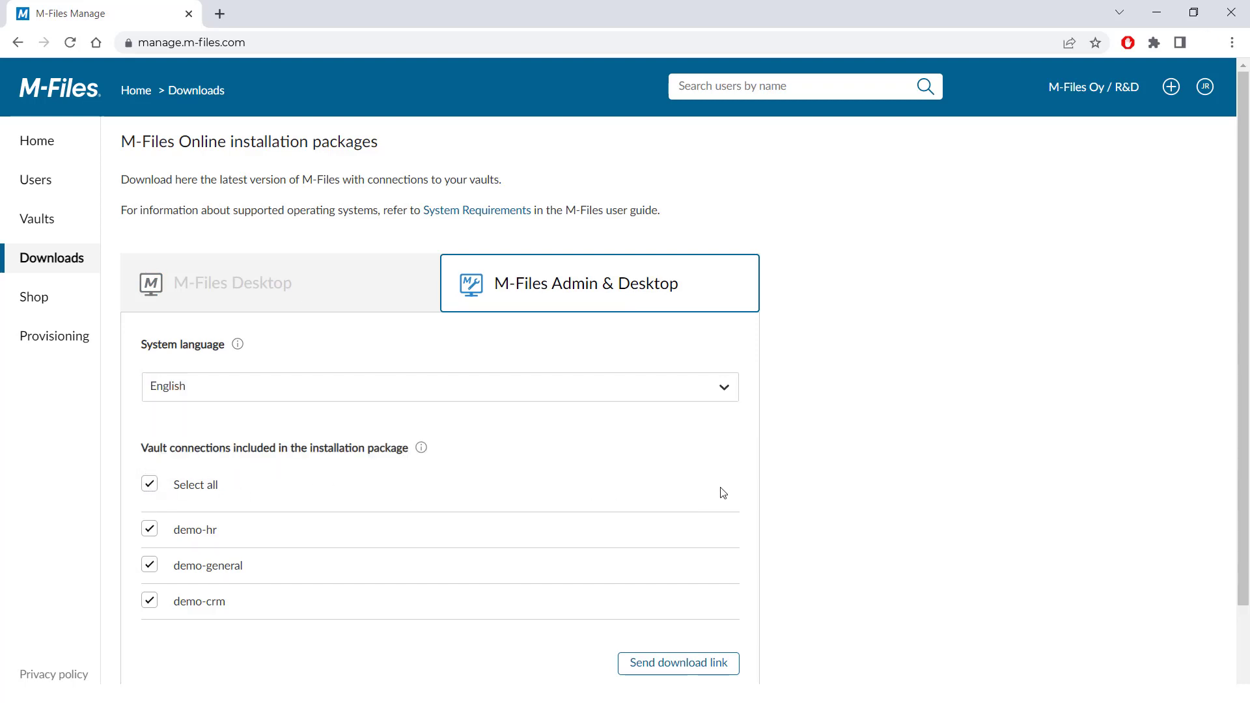
Start a download link for the package, then dismiss the prompt
{"action": "left_click", "coordinate": [692, 664]}
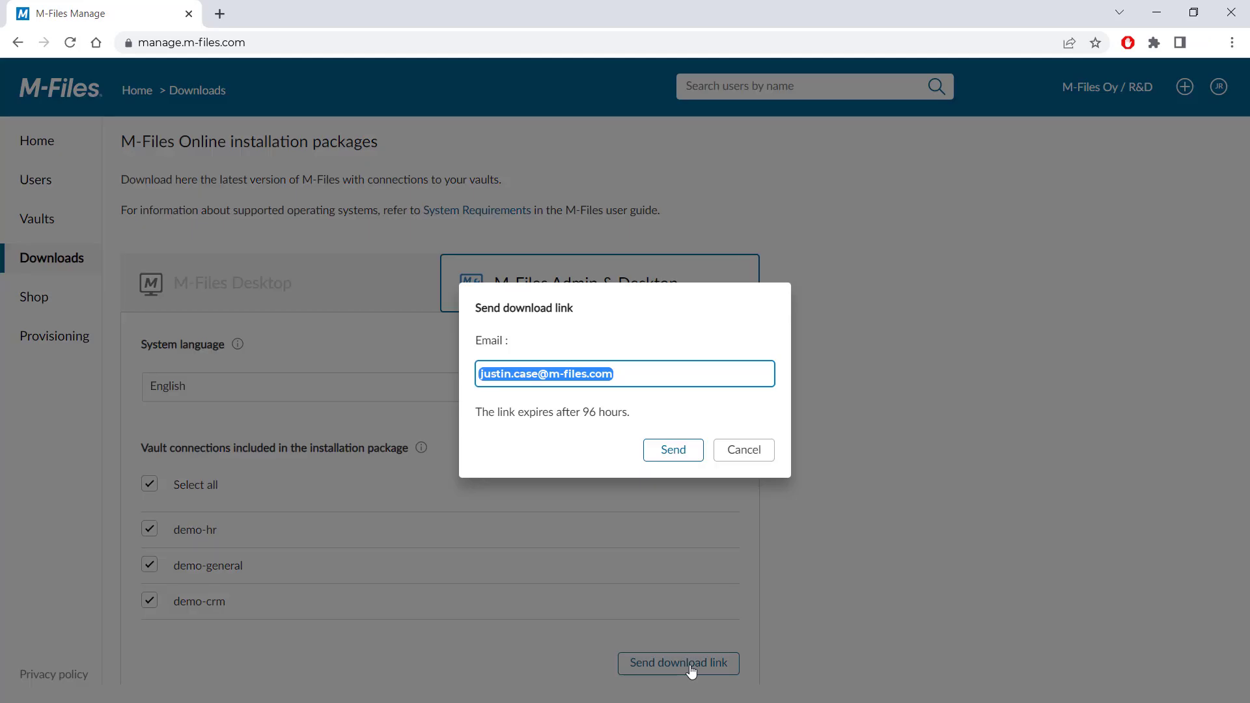
{"action": "left_click", "coordinate": [744, 450]}
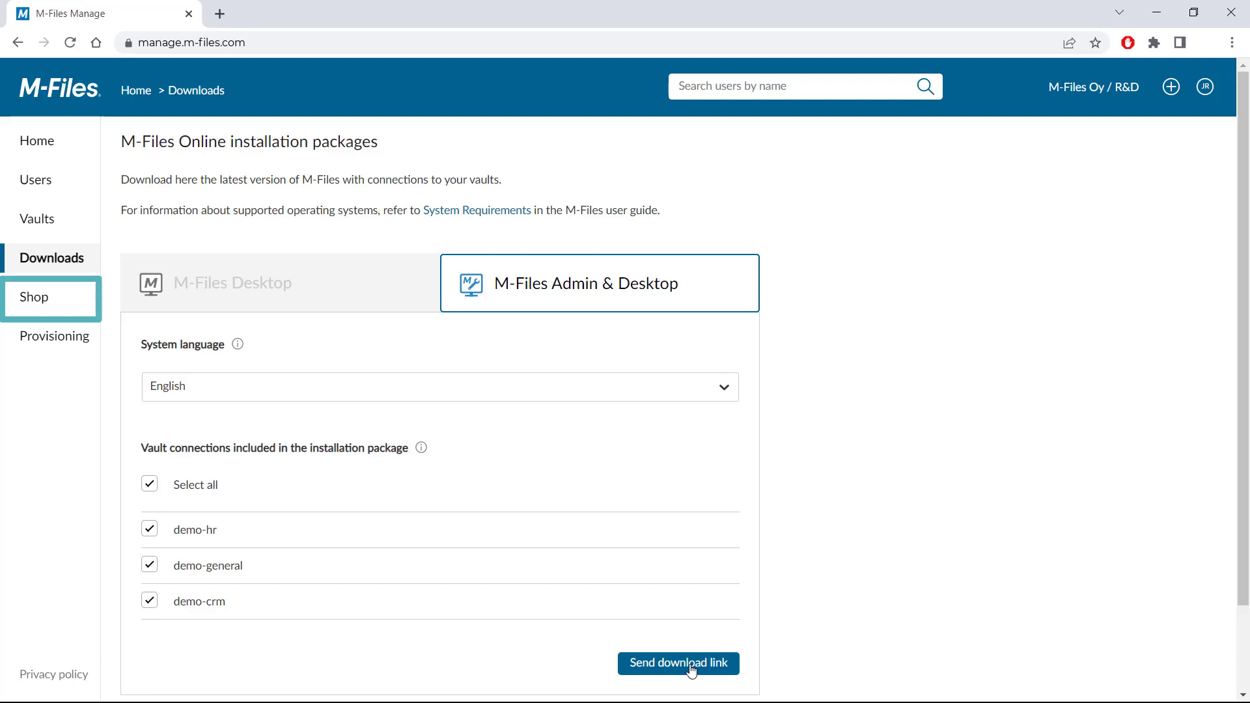
View the Shop with 104 named, 100 concurrent and 100 read-only licenses
{"action": "left_click", "coordinate": [51, 303]}
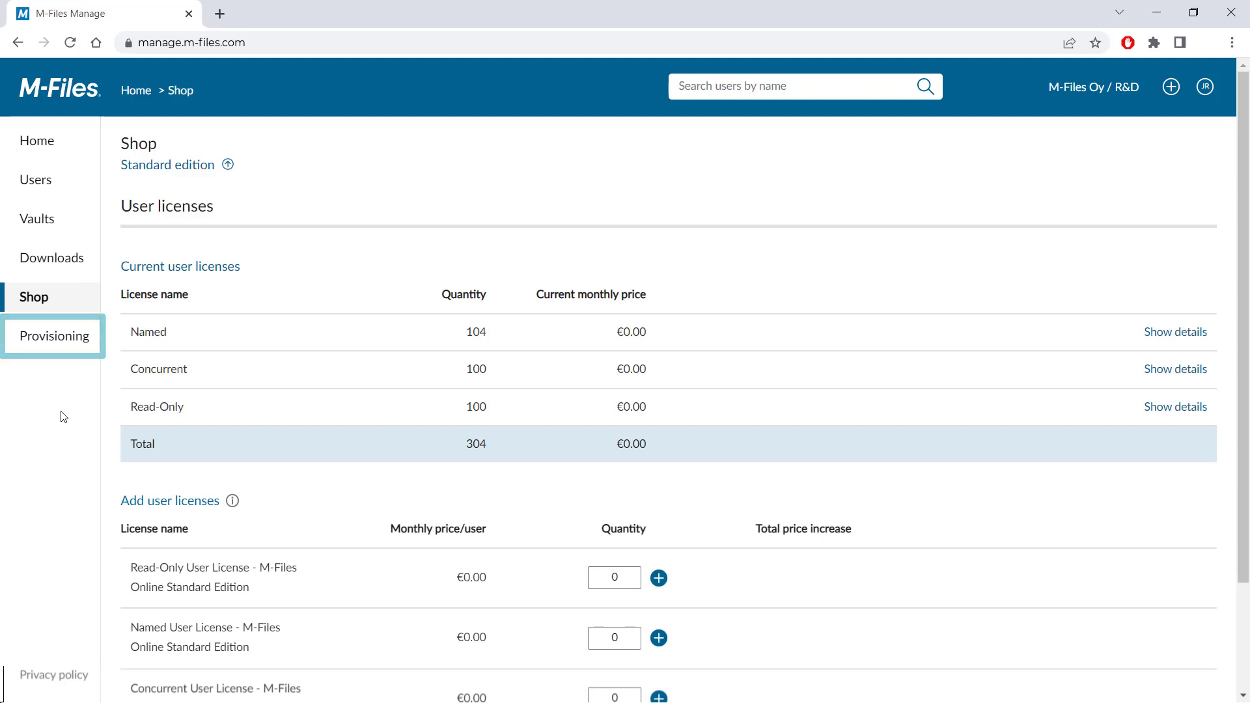
Open Provisioning to review the existing Azure AD user provisioning configuration
{"action": "left_click", "coordinate": [55, 337]}
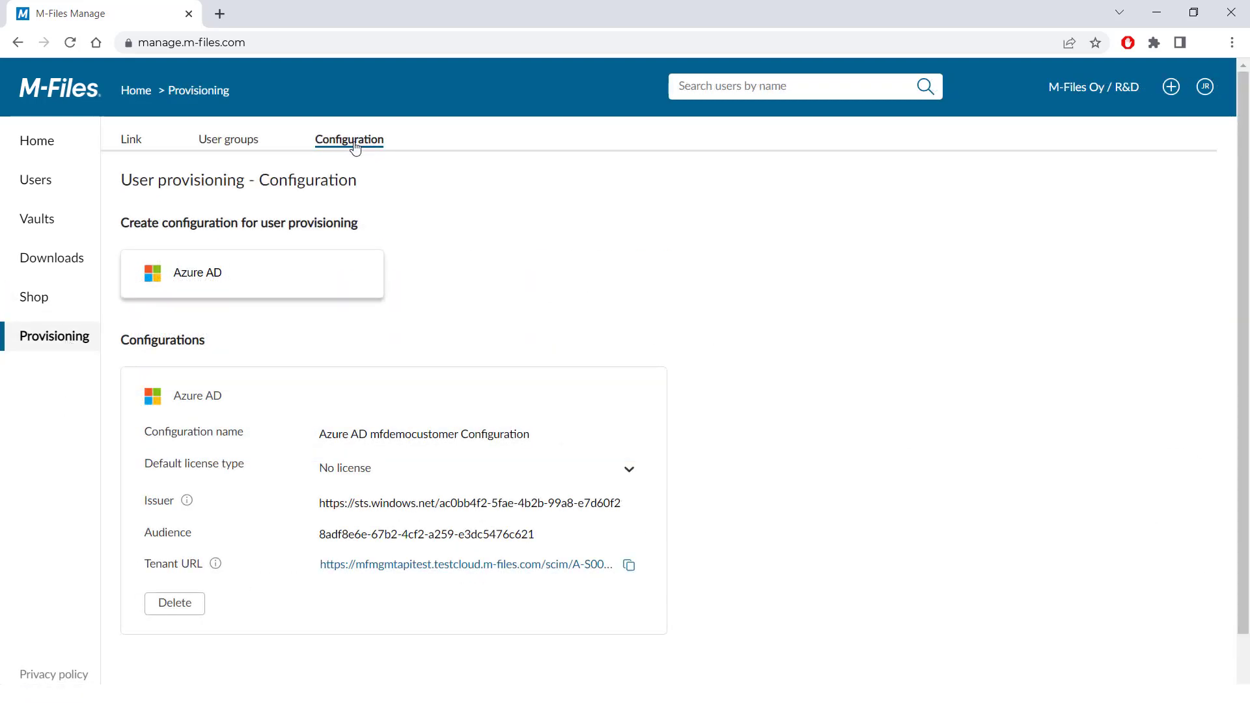